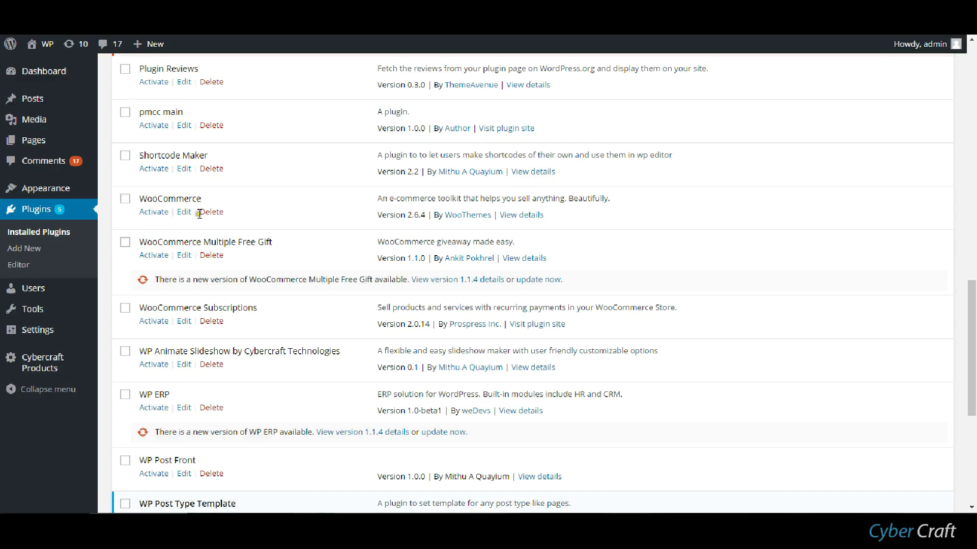
# Activate the Shortcode Maker plugin and start a new shortcode from the All Shortcode list
pyautogui.click(146, 169)
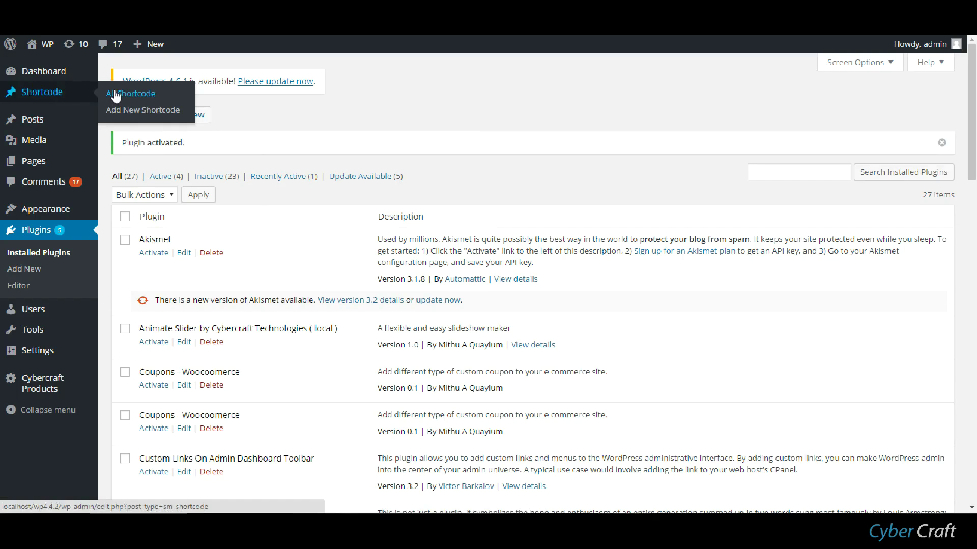
pyautogui.click(115, 95)
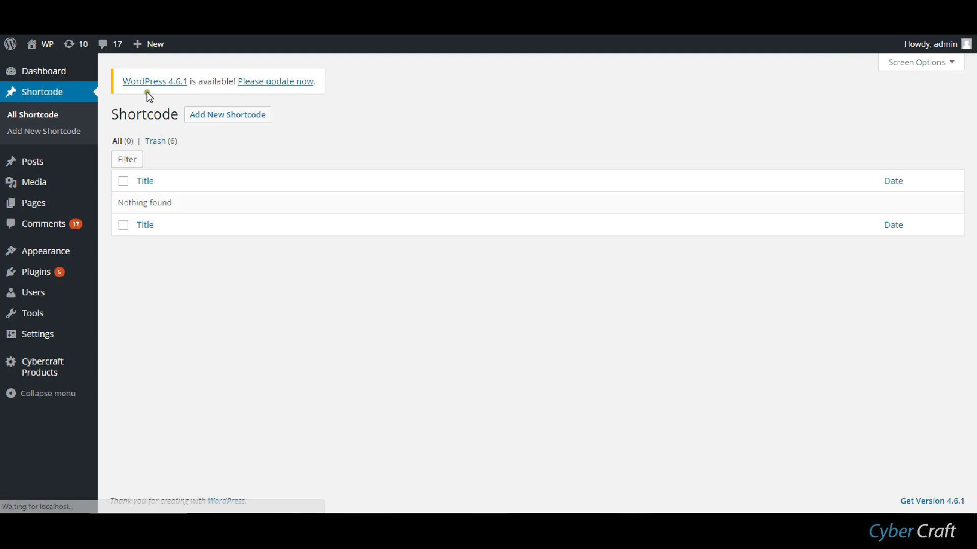
pyautogui.click(205, 116)
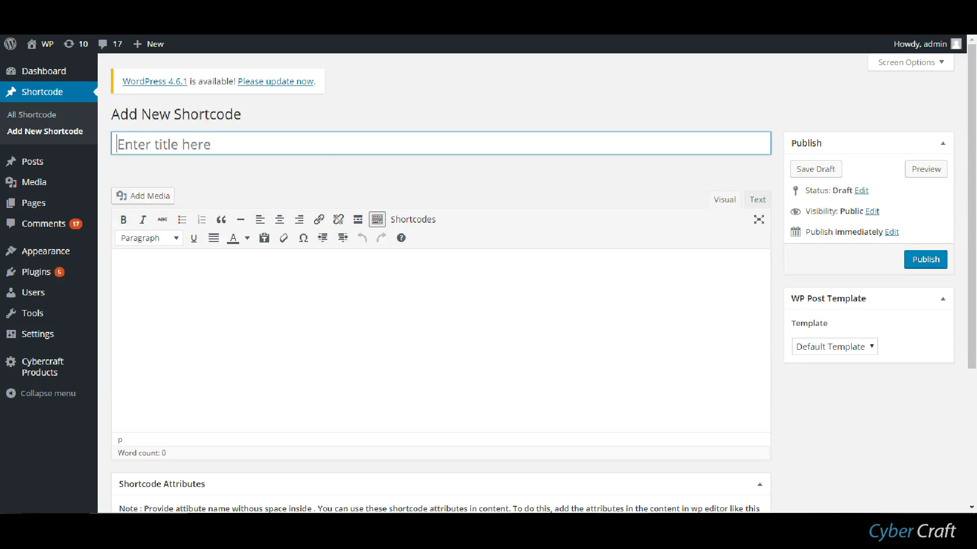
pyautogui.write('test_shortc')
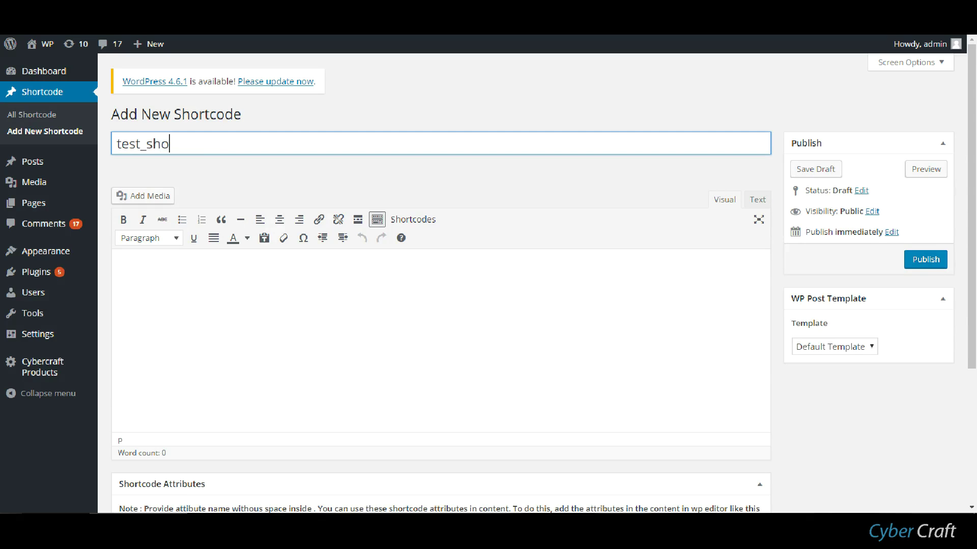
pyautogui.write('ode')
# Publish the shortcode test_shortcode with the pasted Lorem Ipsum paragraph as its content
pyautogui.click(272, 320)
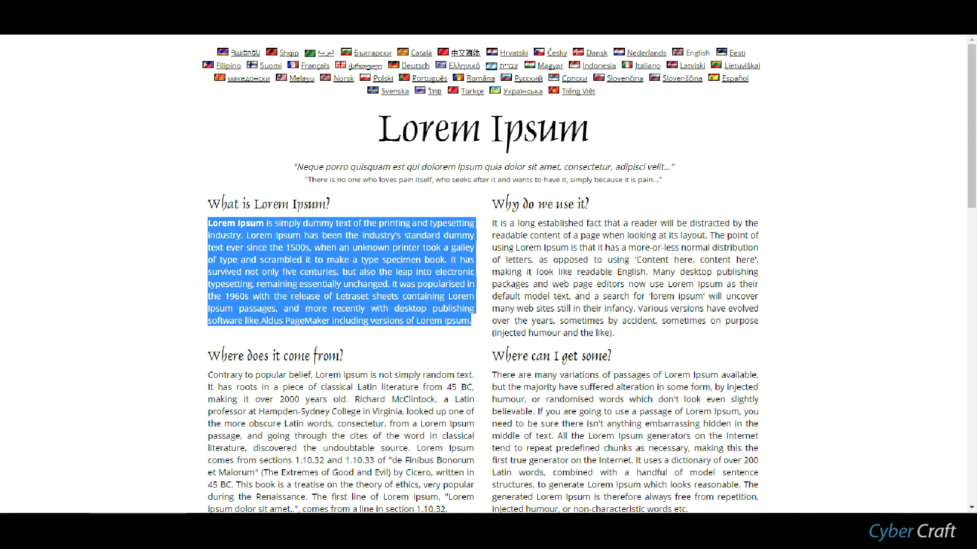
pyautogui.write("Lorem Ipsum is simply dummy text of the printing and typesetting industry. Lorem Ipsum has been the industry's standard dummy text ever since the 1500s, when an unknown printer took a galley of type and scrambled it to make a type specimen book. It has survived not only five centuries, but also the leap into electronic typesetting, remaining essentially unchanged. It was popularised in the 1960s with the release of Letraset sheets containing Lorem Ipsum passages, and more recently with desktop publishing software like Aldus PageMaker including versions of Lorem Ipsum.")
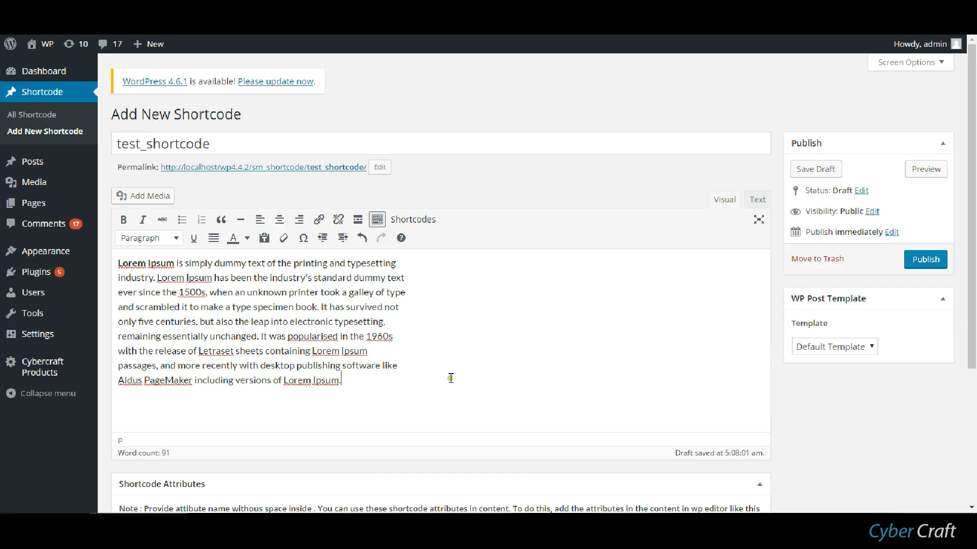
pyautogui.click(916, 261)
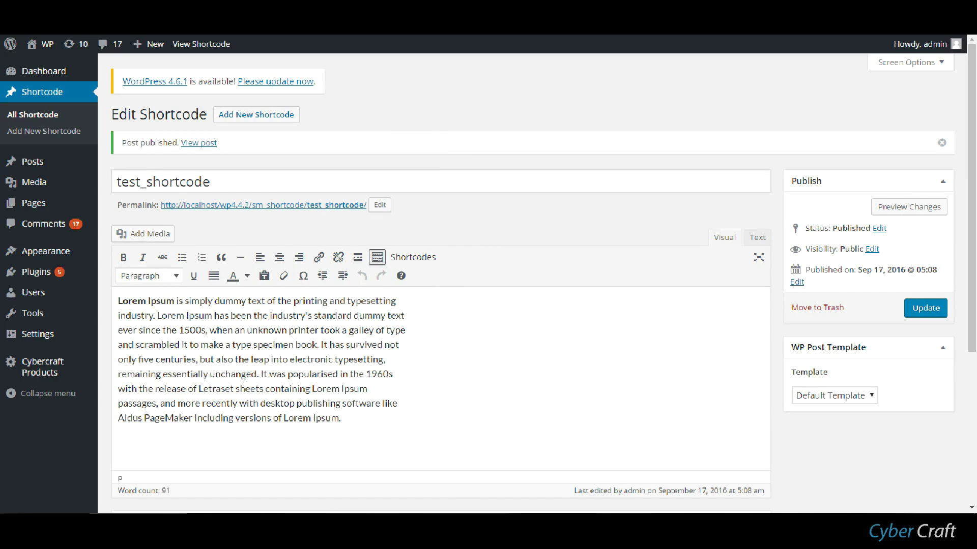
# Start a new post titled New Post Title and bring up the shortcode list in its body
pyautogui.click(26, 130)
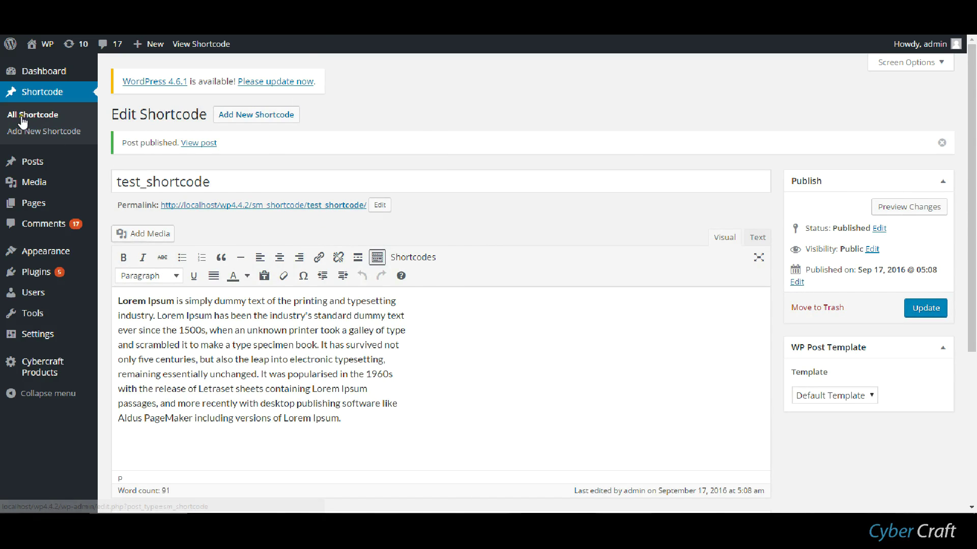
pyautogui.click(201, 150)
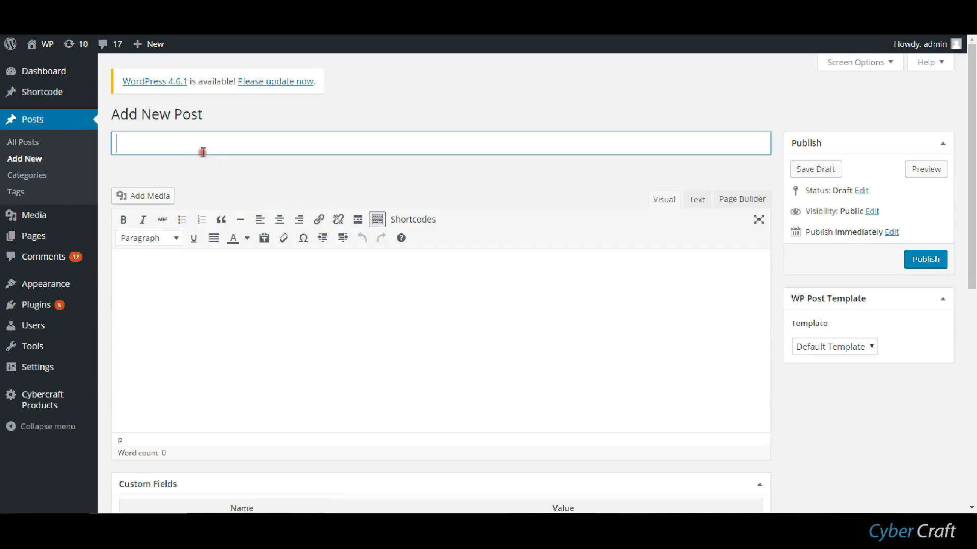
pyautogui.write('New Post Ti')
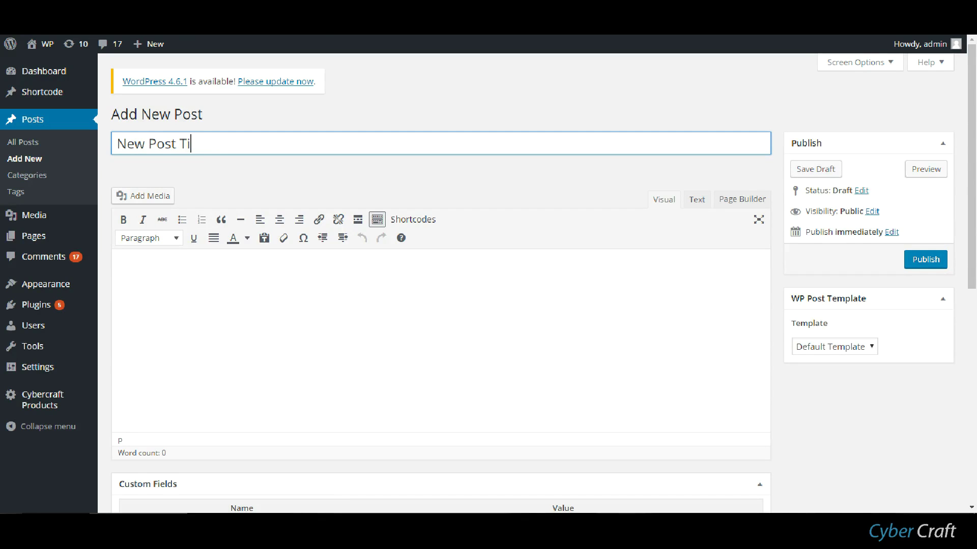
pyautogui.write('tle')
pyautogui.click(383, 324)
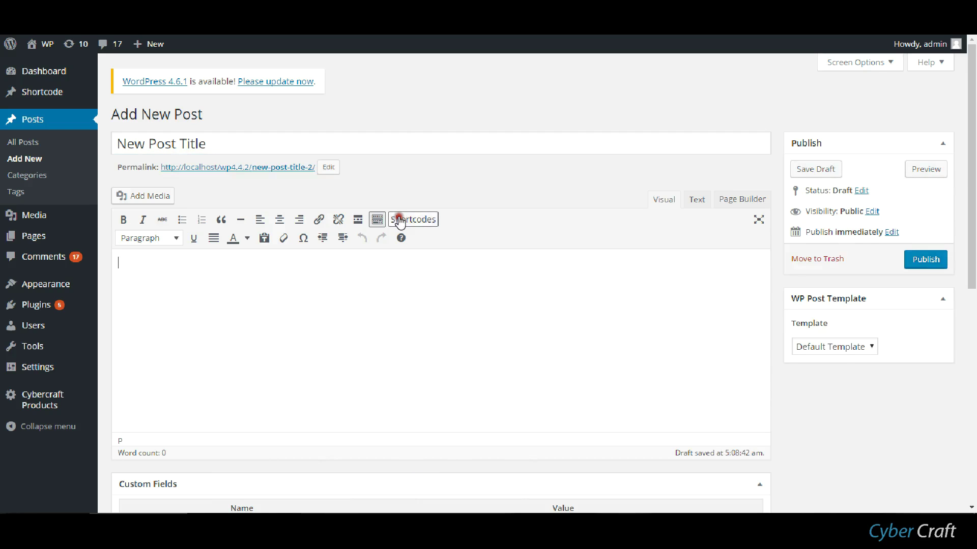
pyautogui.click(399, 221)
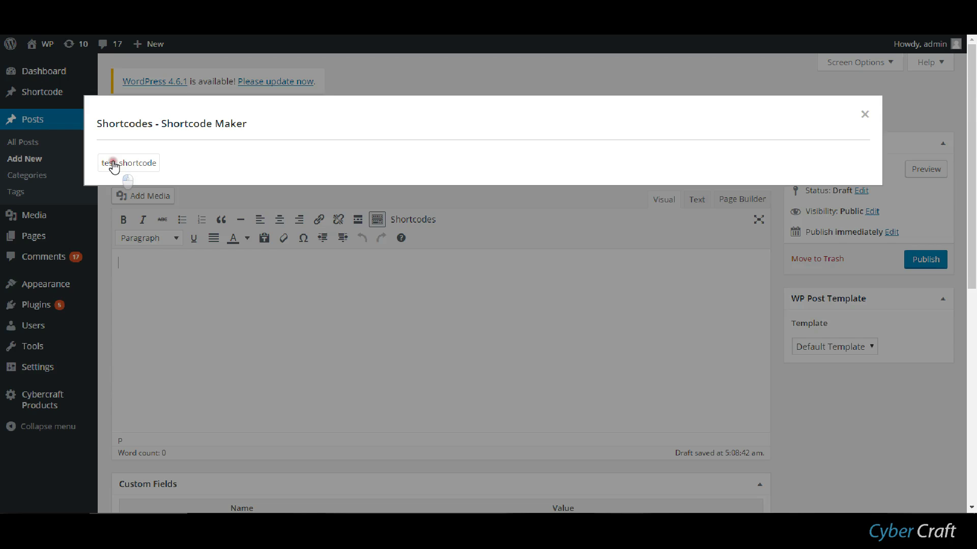
# Insert test_shortcode as the post's only content, publish it and view the live page
pyautogui.click(113, 167)
pyautogui.moveTo(306, 271); pyautogui.dragTo(97, 286)
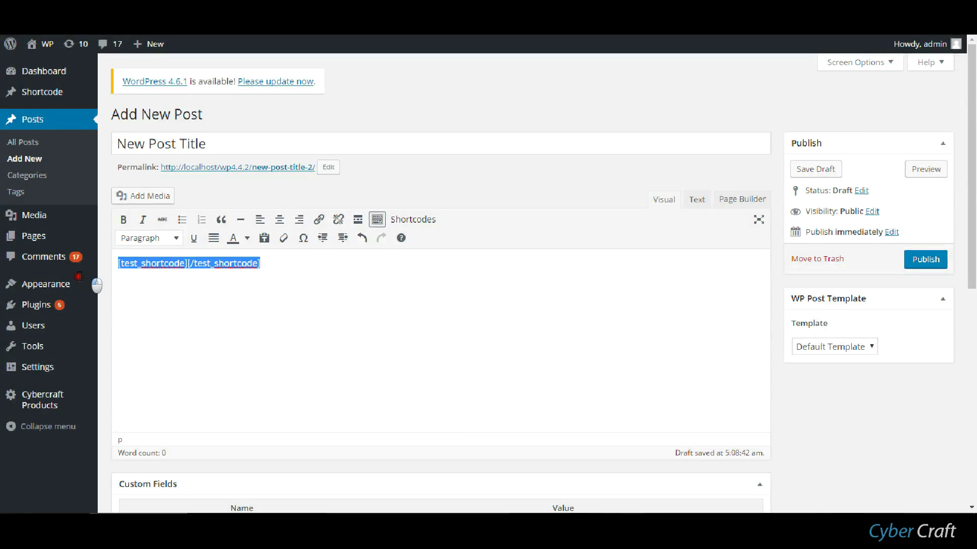
pyautogui.click(314, 258)
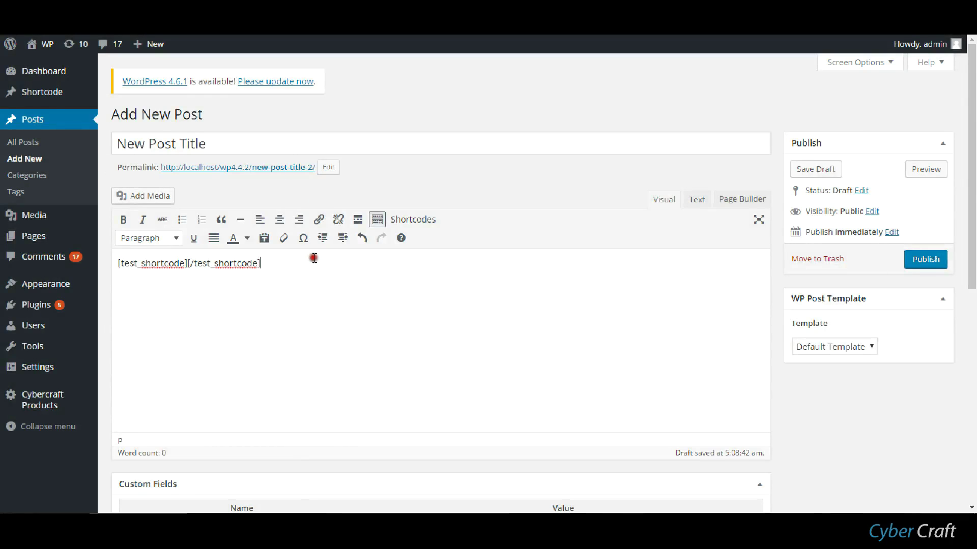
pyautogui.click(920, 260)
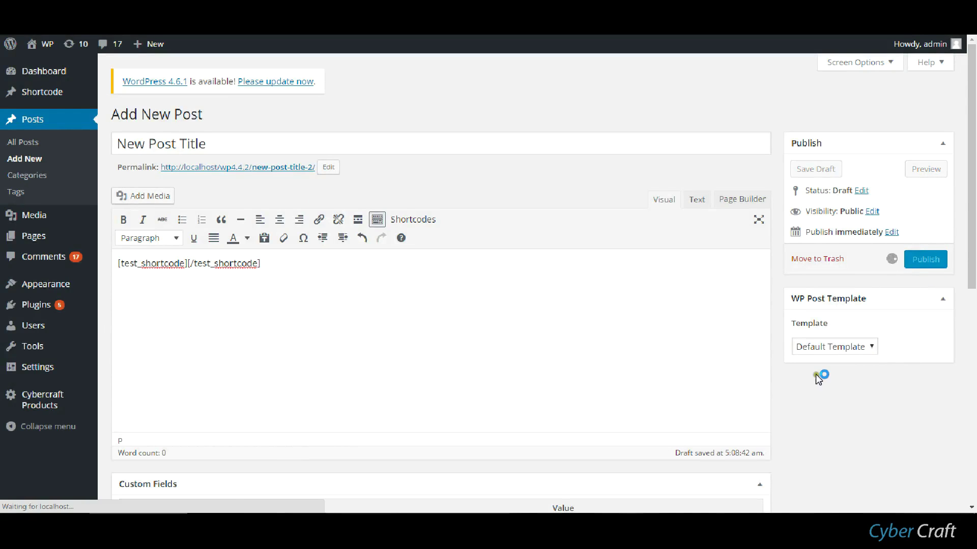
pyautogui.click(193, 212)
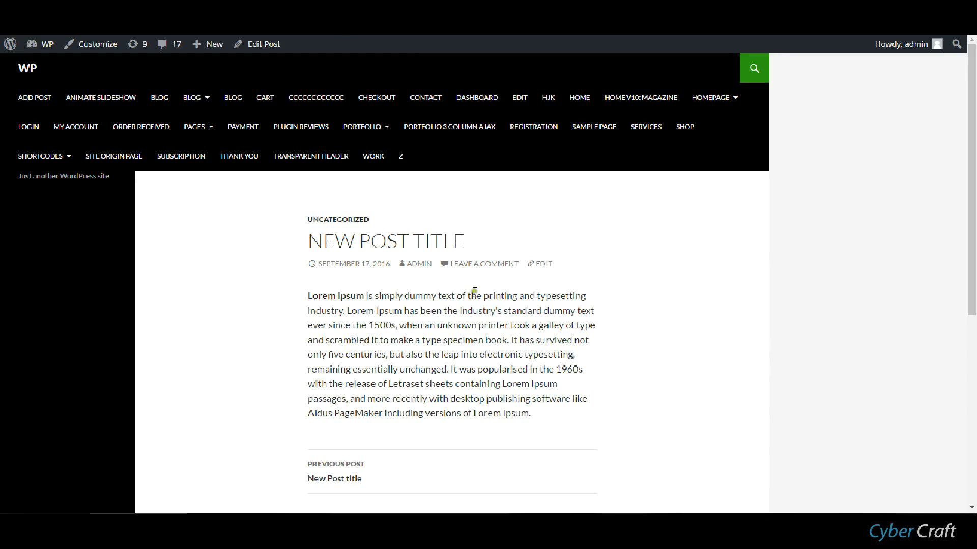
# Check the rendered Lorem Ipsum paragraph, then reopen test_shortcode for editing from All Shortcode
pyautogui.moveTo(303, 280); pyautogui.dragTo(624, 426)
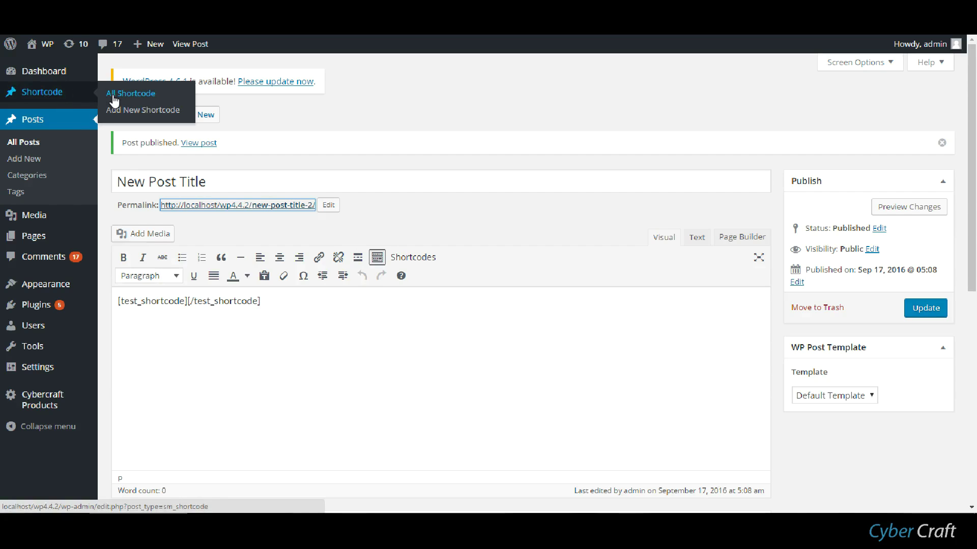
pyautogui.click(112, 95)
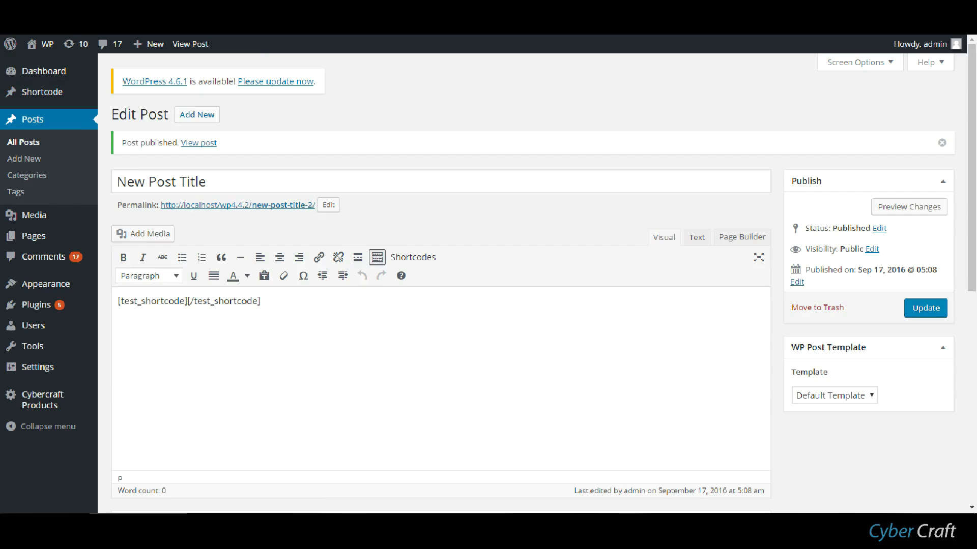
pyautogui.click(41, 92)
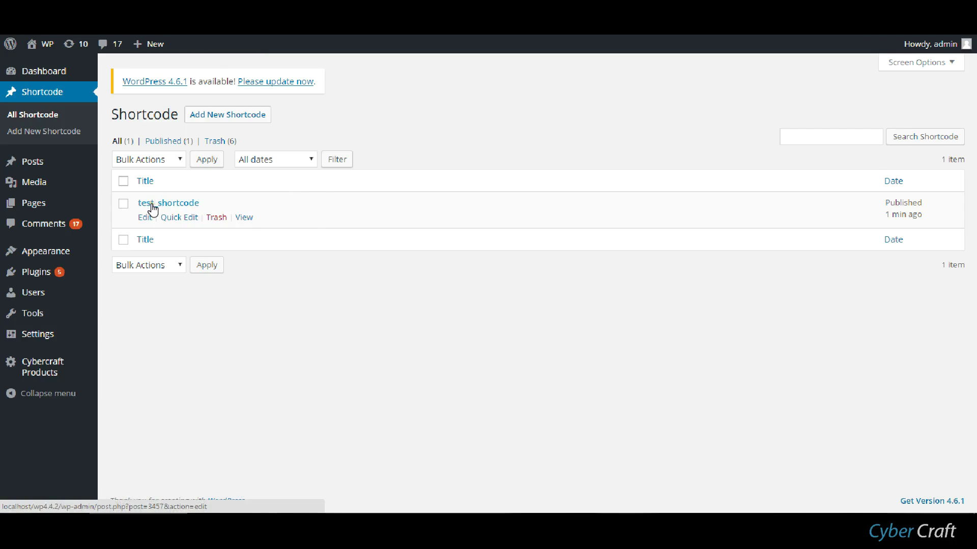
pyautogui.click(163, 204)
pyautogui.scroll(-3, 520, 295)
# Add a first attribute row named name with value John
pyautogui.click(138, 448)
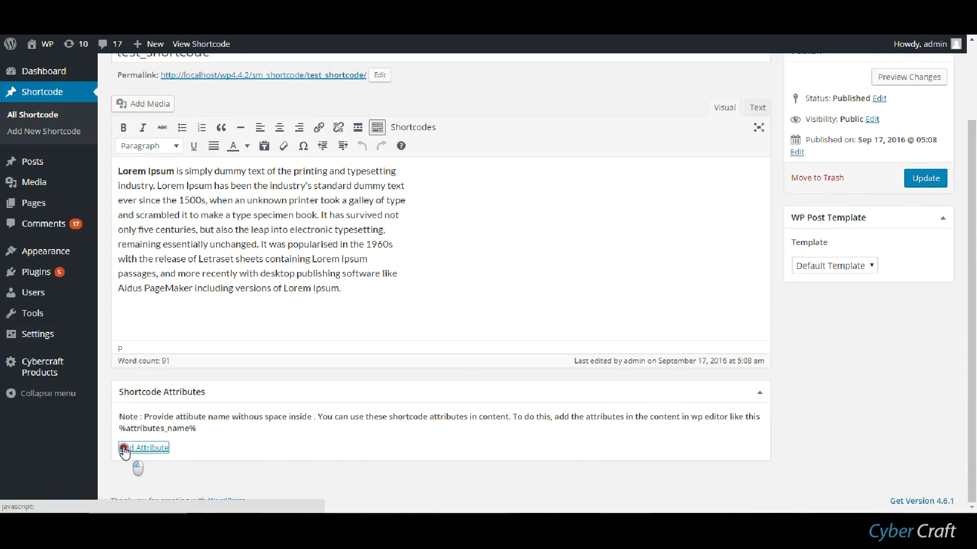
pyautogui.scroll(-1, 214, 364)
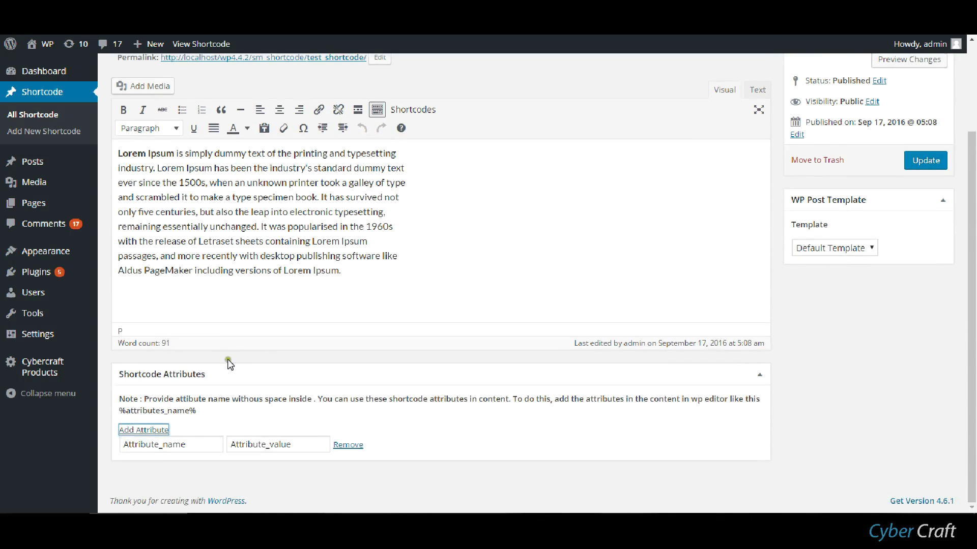
pyautogui.doubleClick(199, 445)
pyautogui.doubleClick(308, 445)
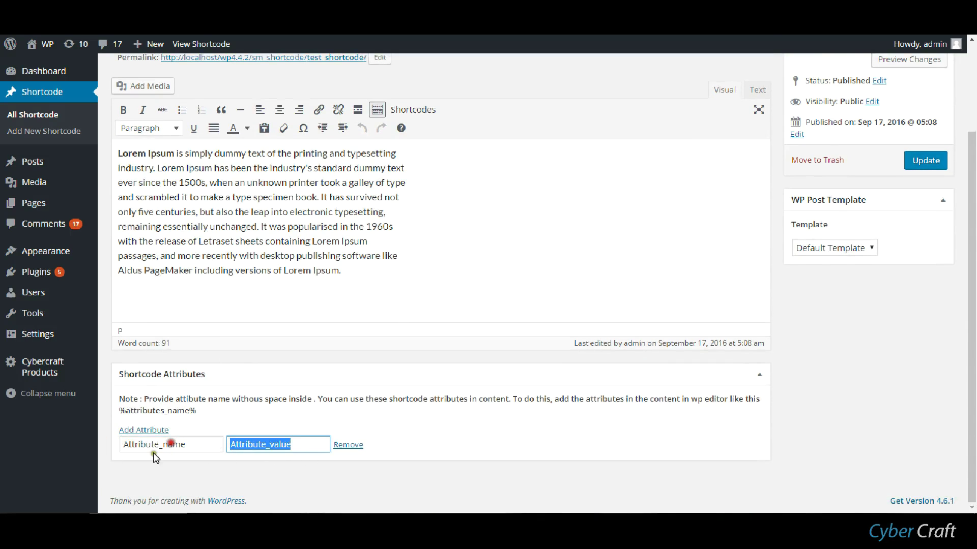
pyautogui.click(188, 445)
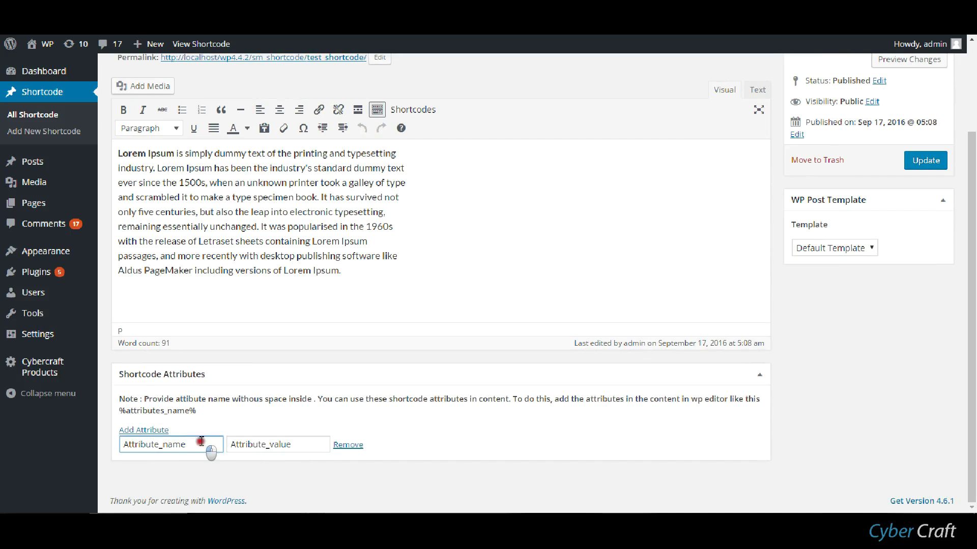
pyautogui.doubleClick(201, 443)
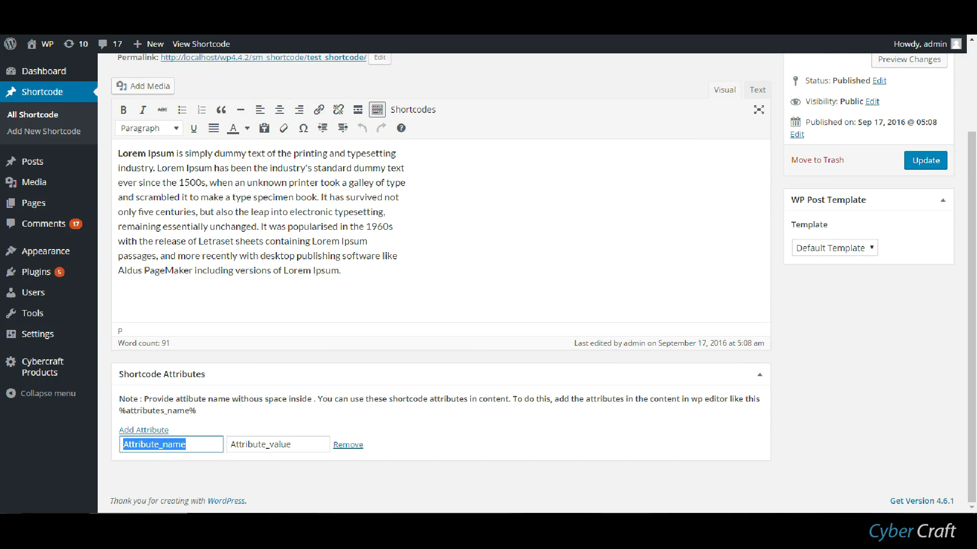
pyautogui.write('na')
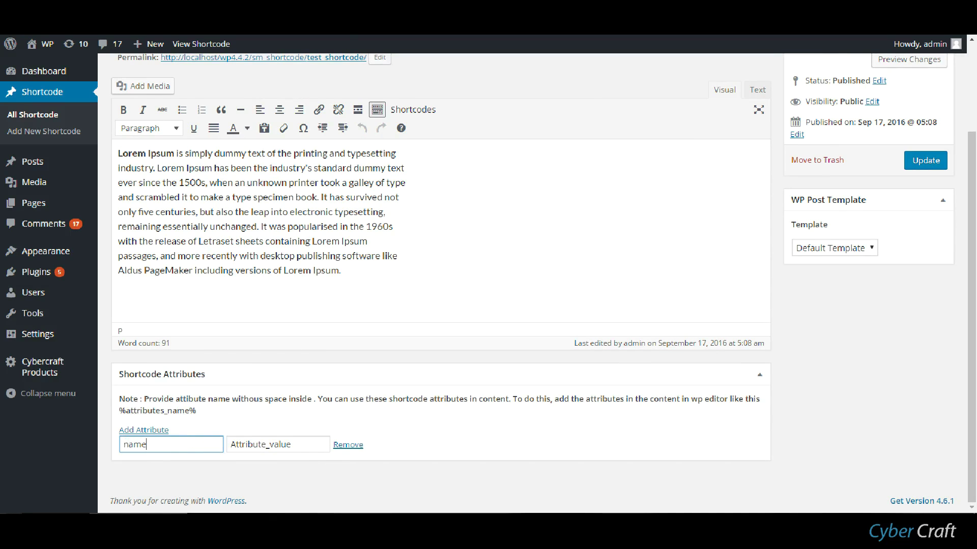
pyautogui.press('Tab')
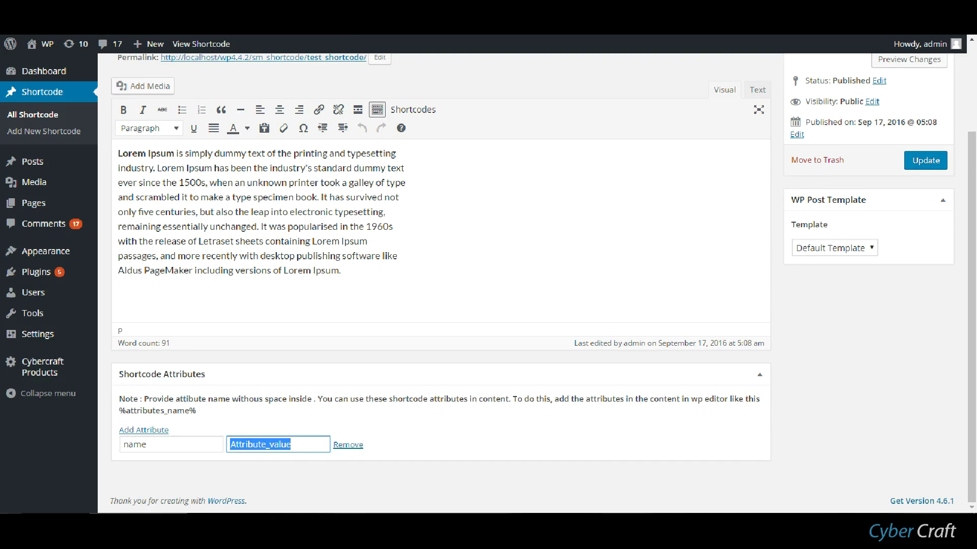
pyautogui.press('BackSpace')
pyautogui.write('john')
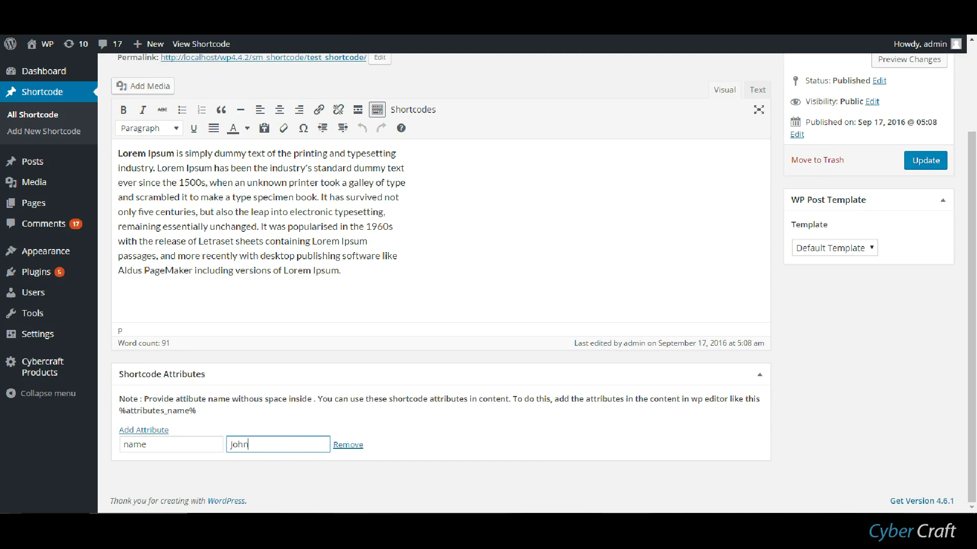
# Add a second attribute age set to 85 and update the shortcode
pyautogui.click(130, 430)
pyautogui.scroll(-1, 213, 438)
pyautogui.doubleClick(187, 449)
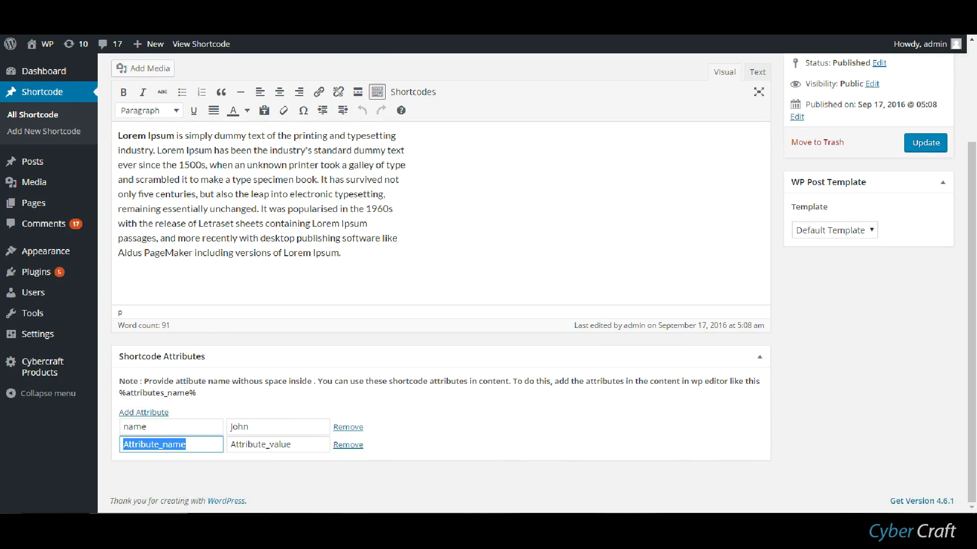
pyautogui.write('age')
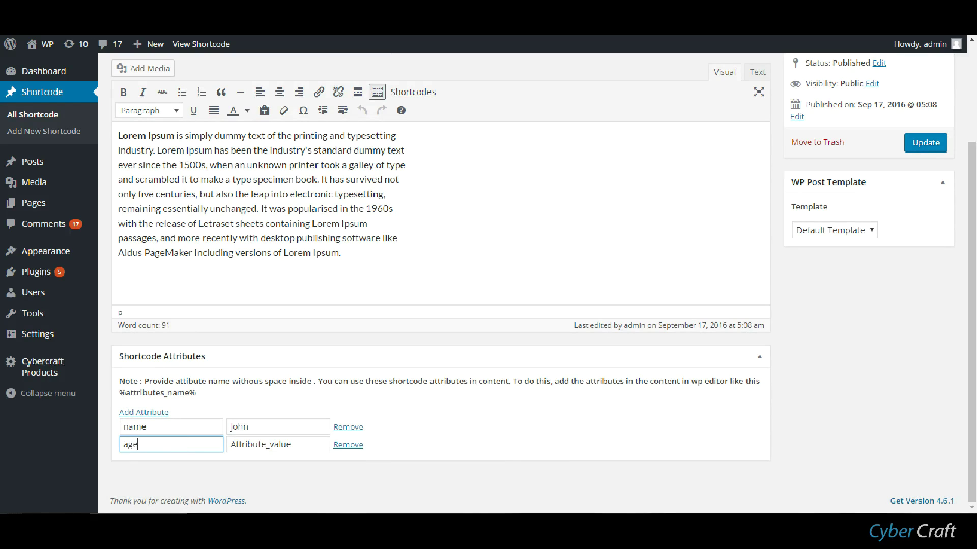
pyautogui.press('Tab')
pyautogui.write('8')
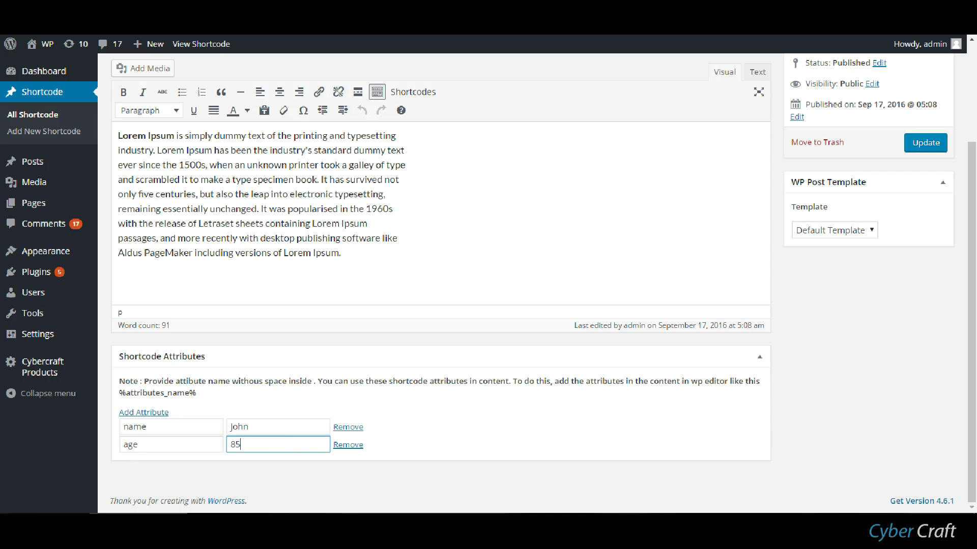
pyautogui.click(924, 143)
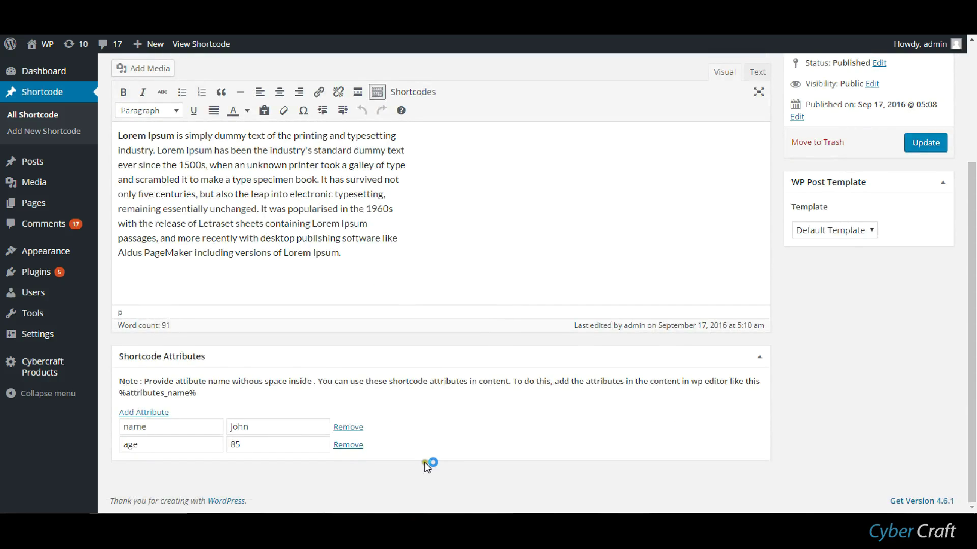
pyautogui.moveTo(425, 456); pyautogui.dragTo(148, 408)
pyautogui.click(147, 408)
pyautogui.hotkey('ctrl', 'a')
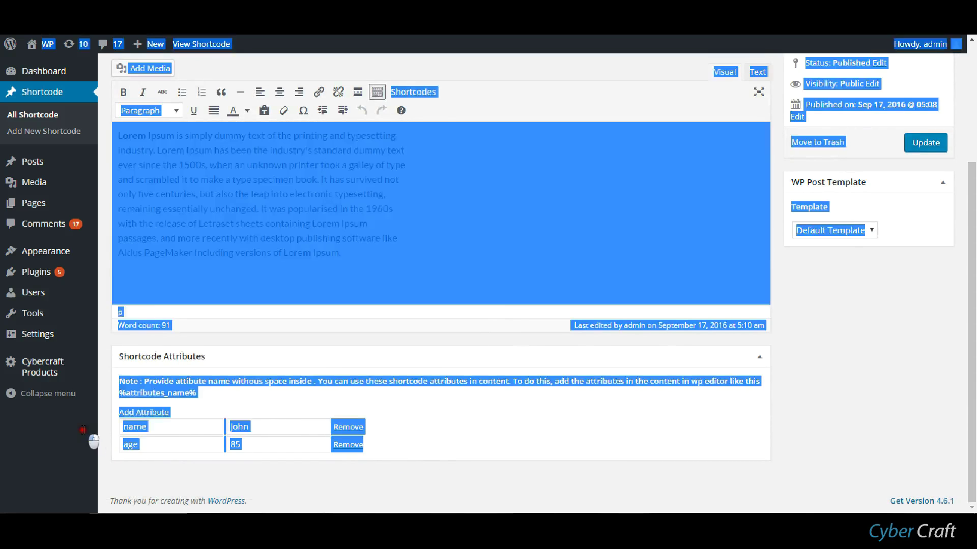
pyautogui.click(447, 431)
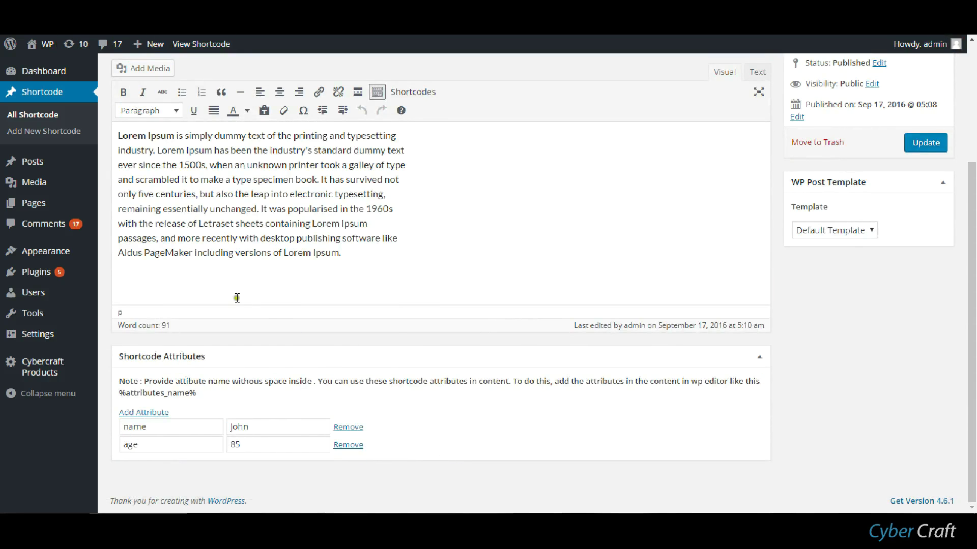
# Append the greeting 'Hello, I am %name% and my age is %age%' to the shortcode and update it
pyautogui.press('Return')
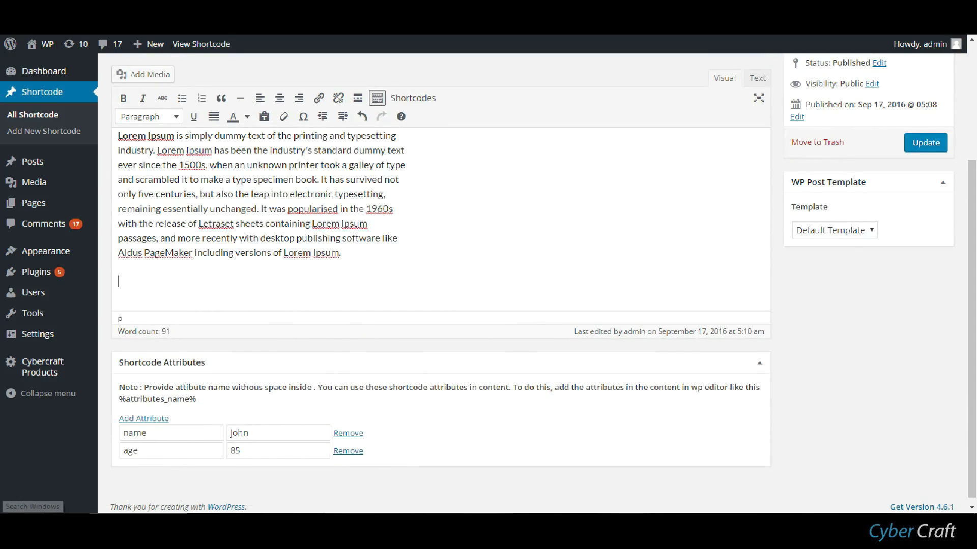
pyautogui.press('Return')
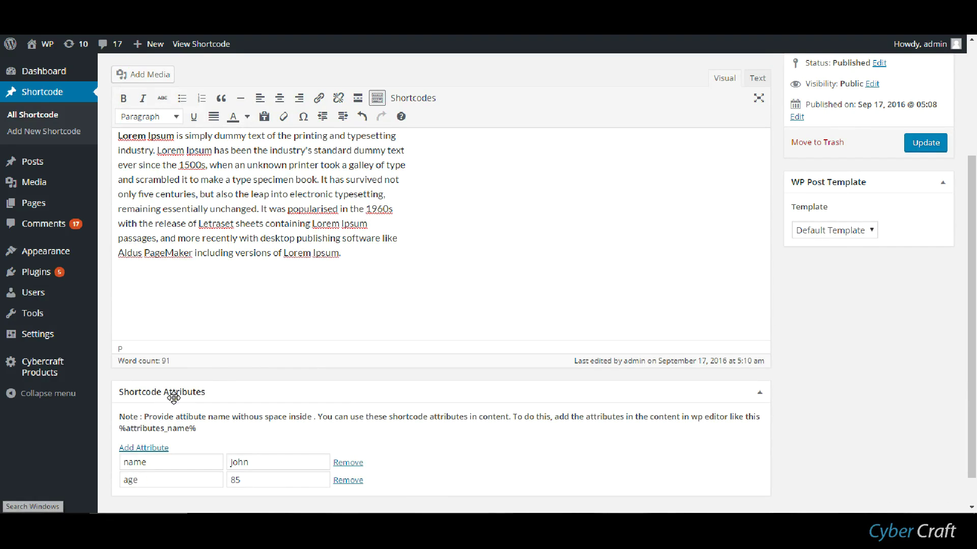
pyautogui.click(212, 427)
pyautogui.moveTo(211, 428); pyautogui.dragTo(118, 417)
pyautogui.write('Hello, I am %')
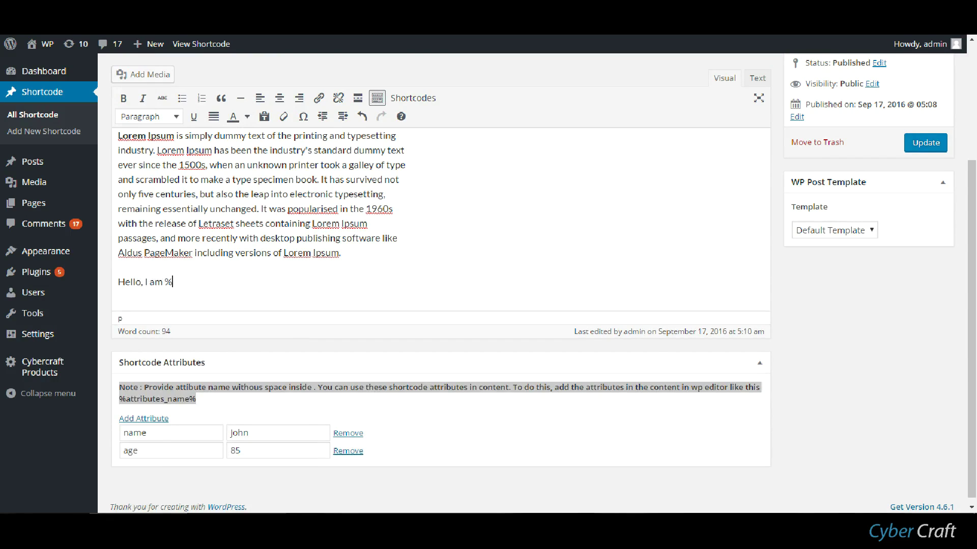
pyautogui.write('name% and my age is %age%')
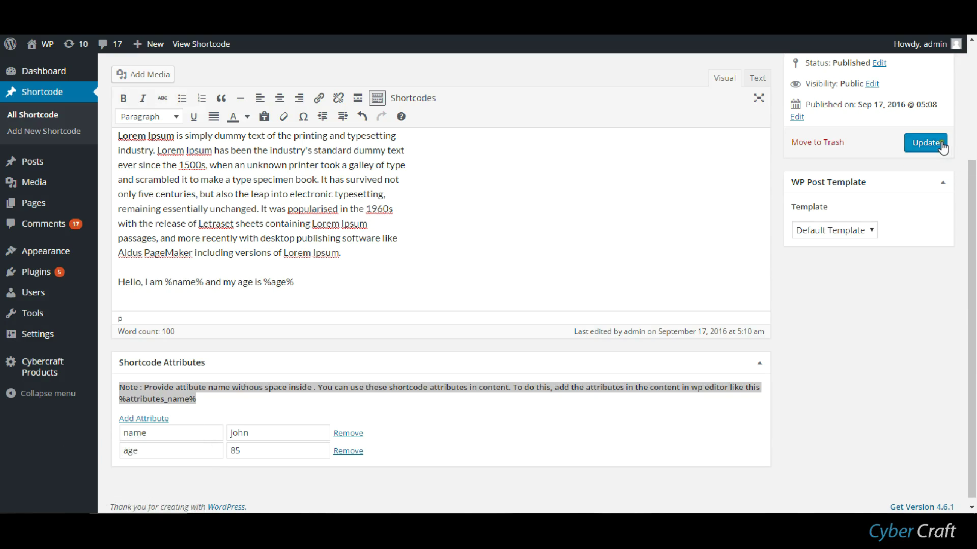
pyautogui.click(925, 143)
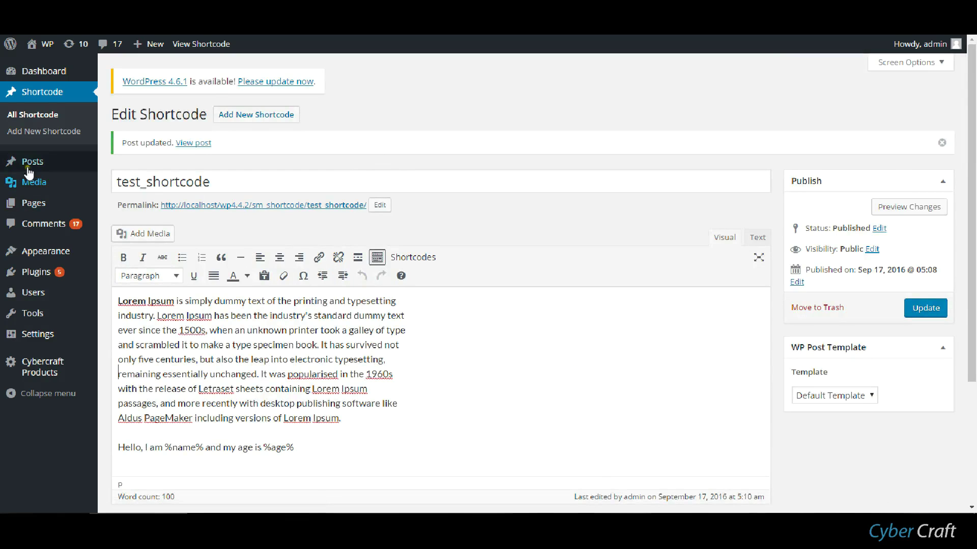
# Start a new post titled New Post for John Doe and bring up the shortcode list in its body
pyautogui.click(118, 176)
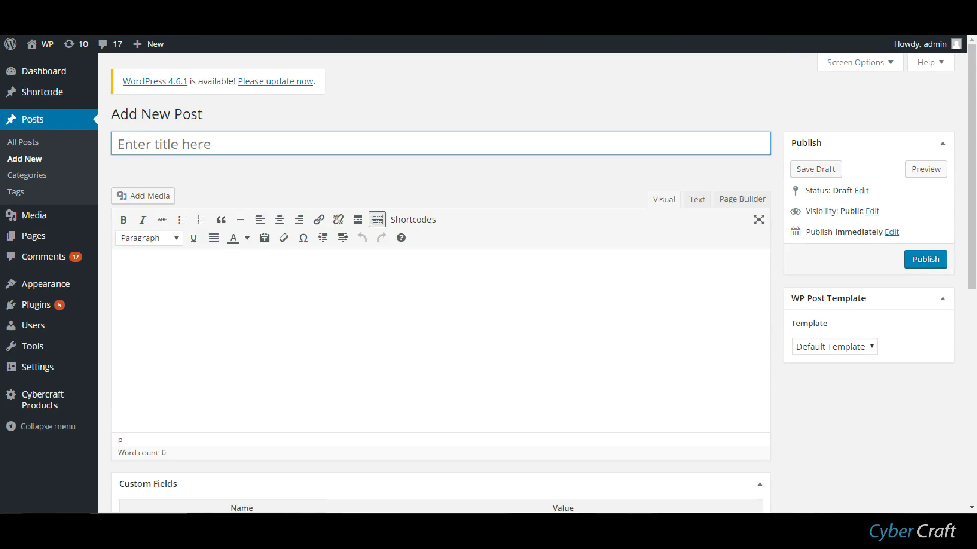
pyautogui.write('New Post for')
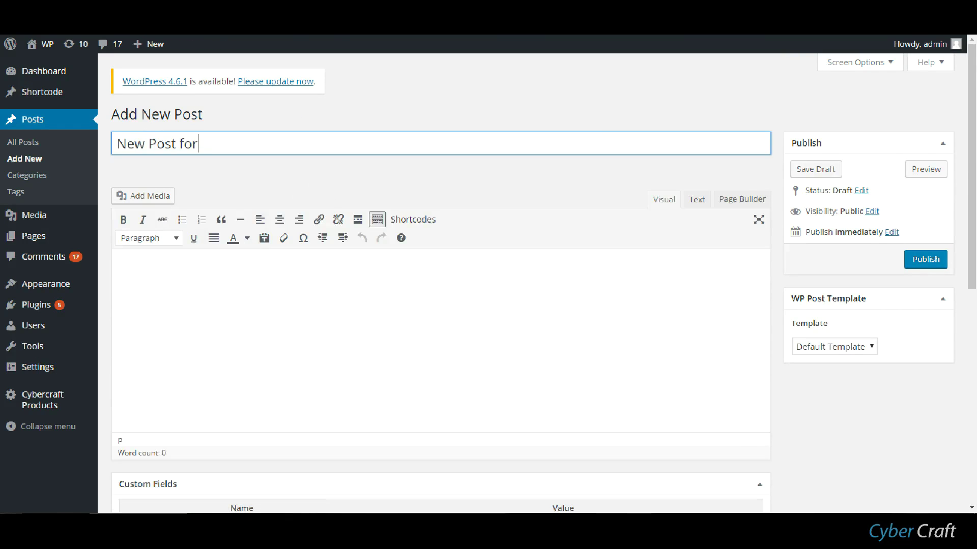
pyautogui.write(' John Doe')
pyautogui.click(399, 394)
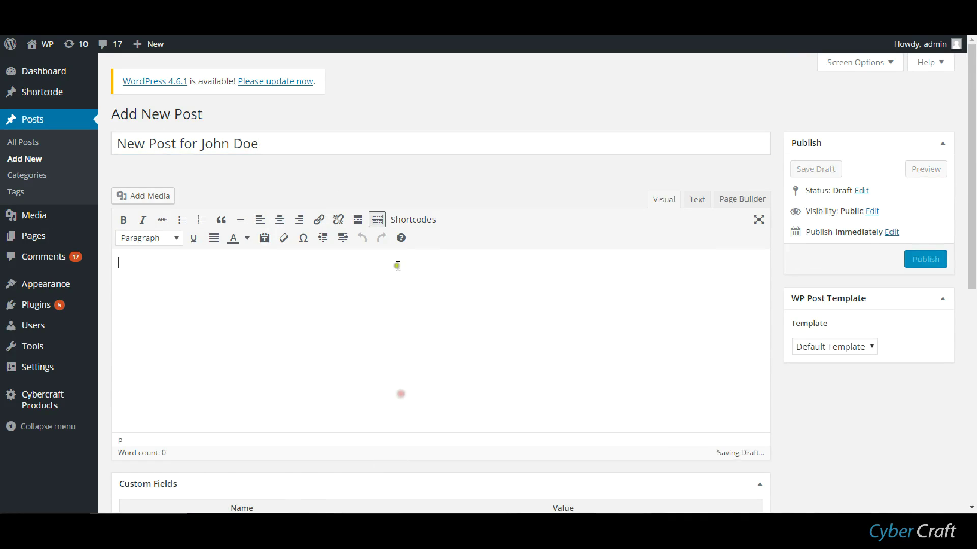
pyautogui.click(400, 220)
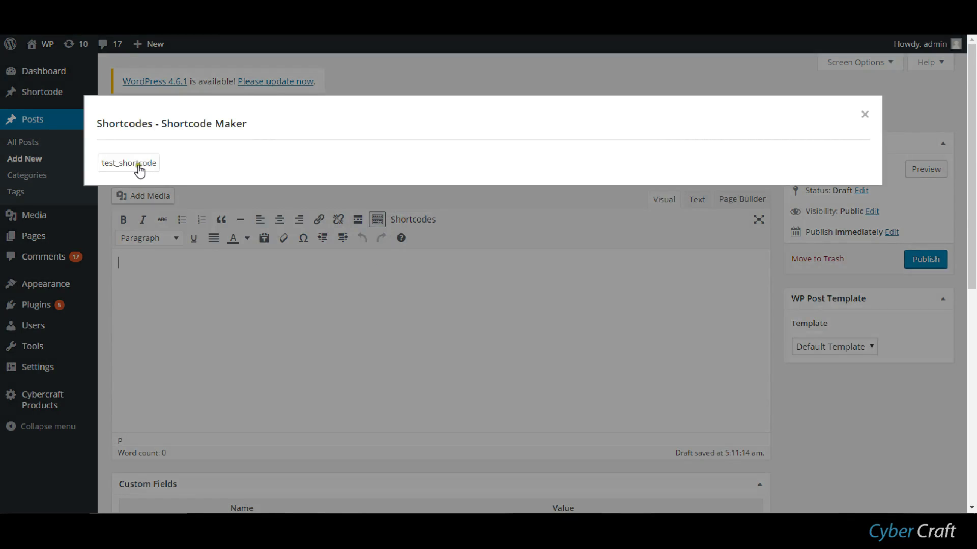
# Insert test_shortcode with name John Doe and age 100 into the post body
pyautogui.click(122, 161)
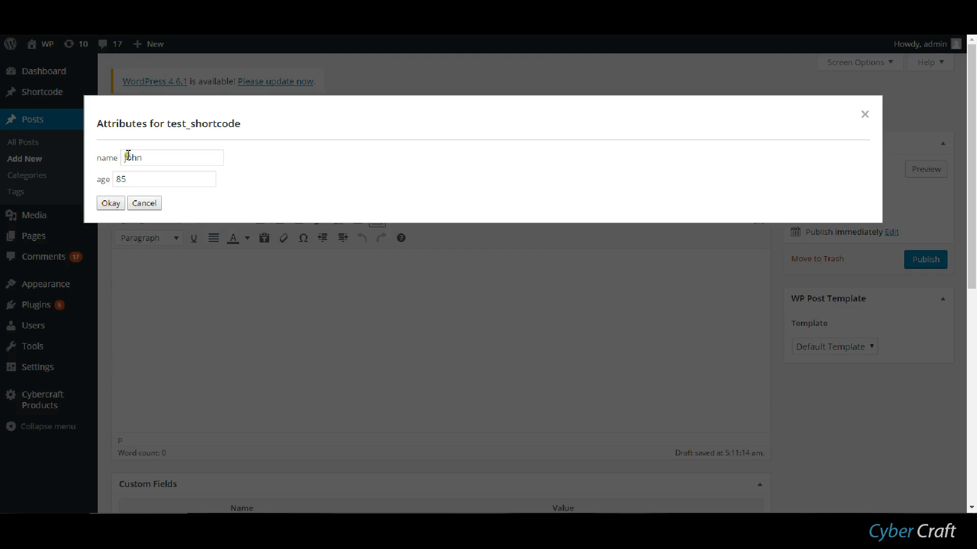
pyautogui.click(208, 158)
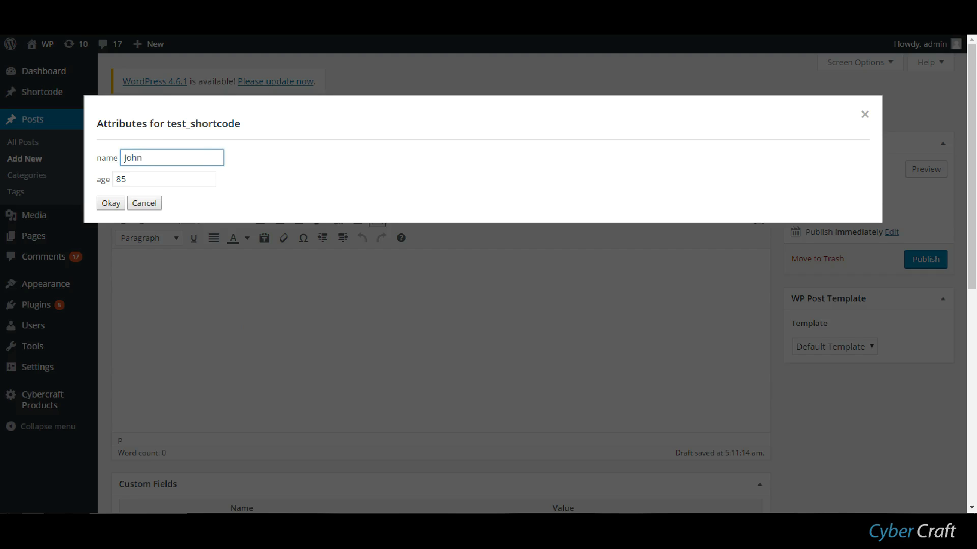
pyautogui.write('Doe')
pyautogui.press('Tab')
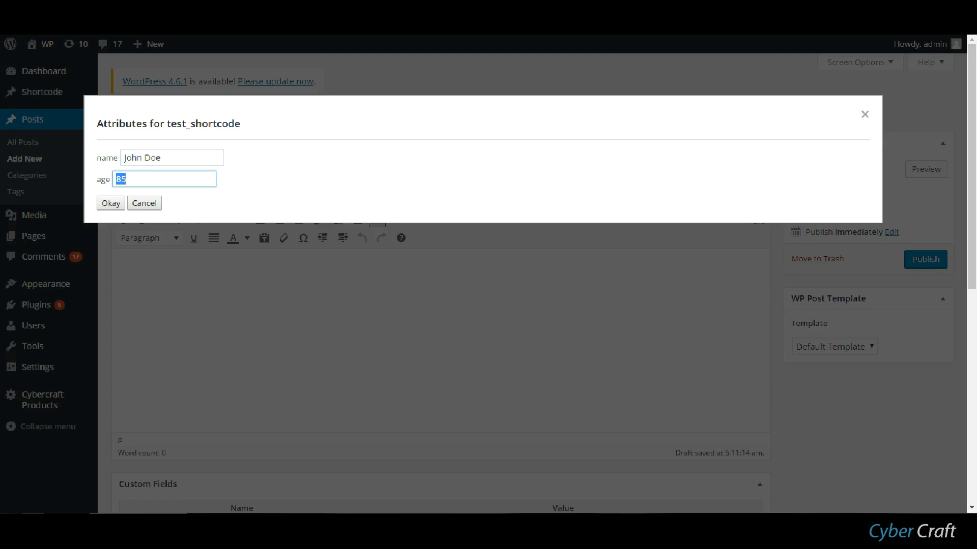
pyautogui.write('100')
pyautogui.click(105, 203)
# Publish New Post for John Doe, confirm the live page greets John Doe aged 100, and return to the shortcode editor
pyautogui.moveTo(434, 260); pyautogui.dragTo(98, 257)
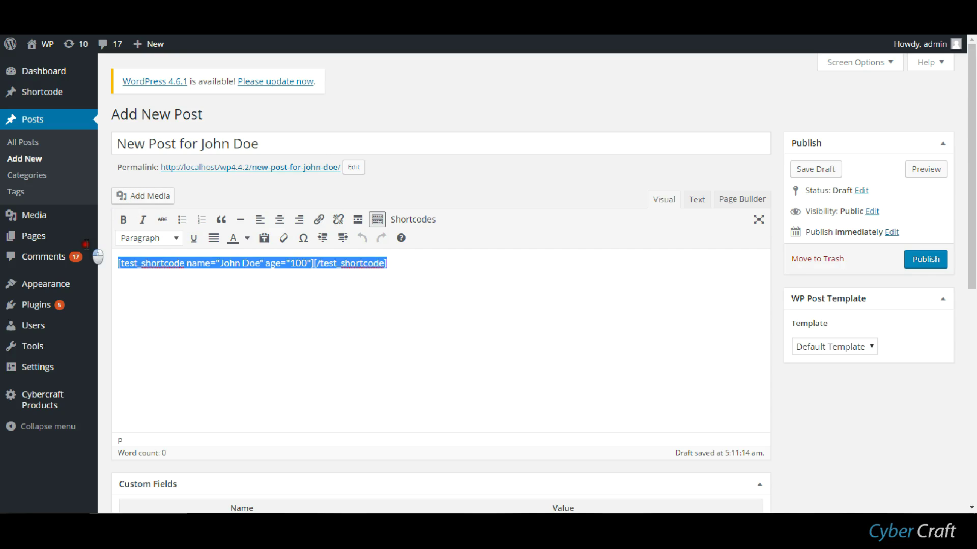
pyautogui.moveTo(421, 264); pyautogui.dragTo(119, 275)
pyautogui.click(361, 306)
pyautogui.click(925, 259)
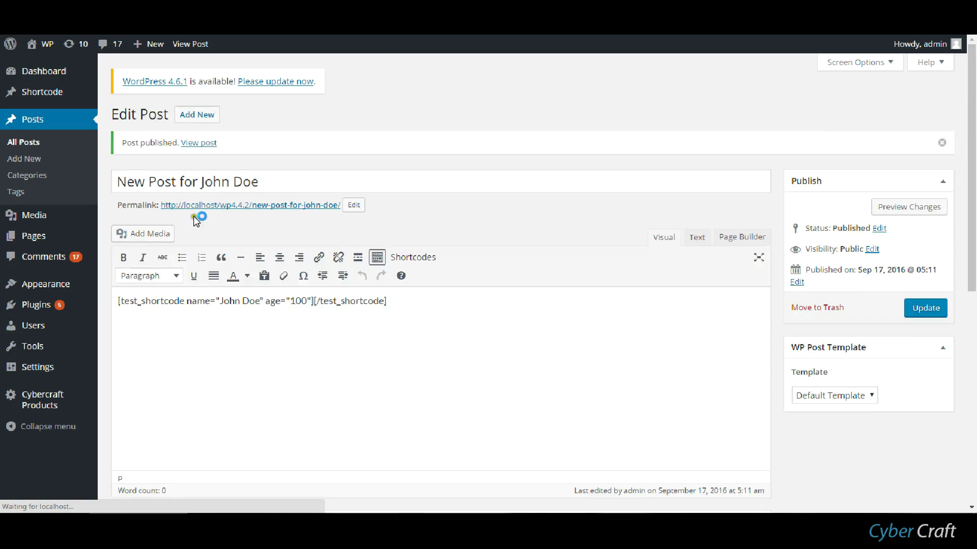
pyautogui.click(176, 206)
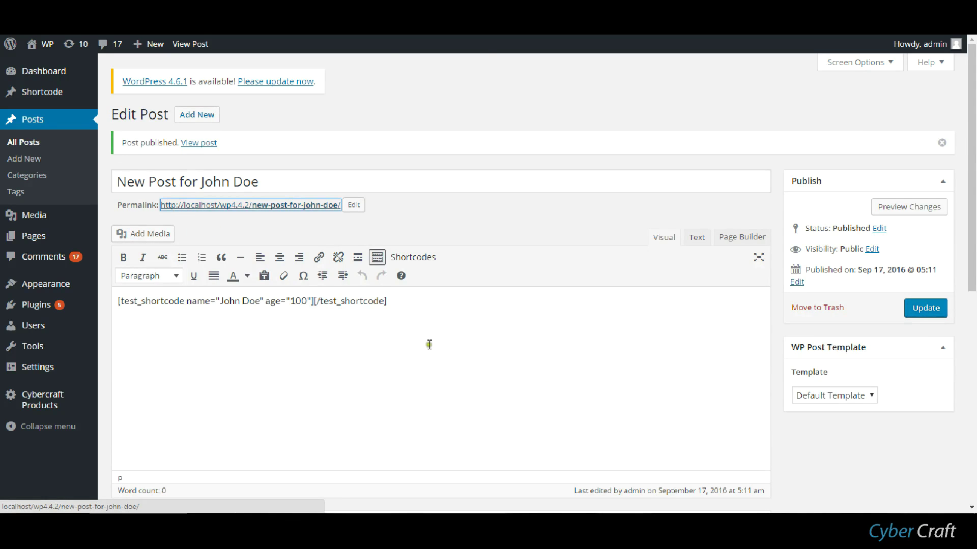
pyautogui.scroll(-1, 598, 235)
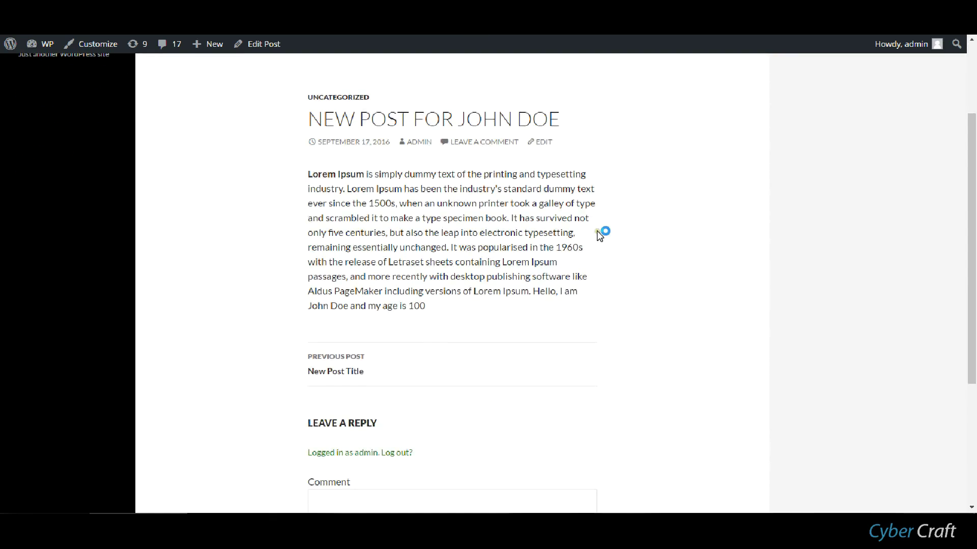
pyautogui.moveTo(458, 306); pyautogui.dragTo(300, 308)
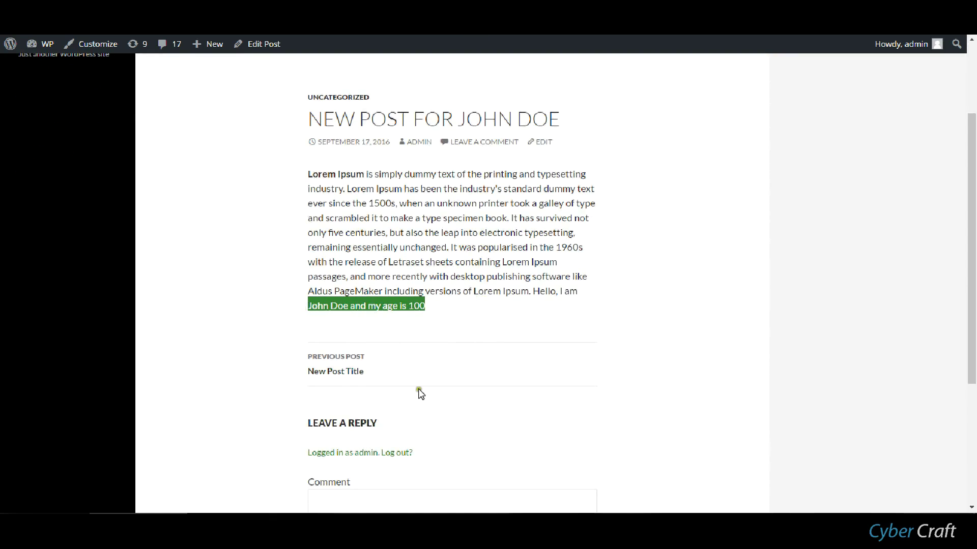
pyautogui.hotkey('alt', 'Left')
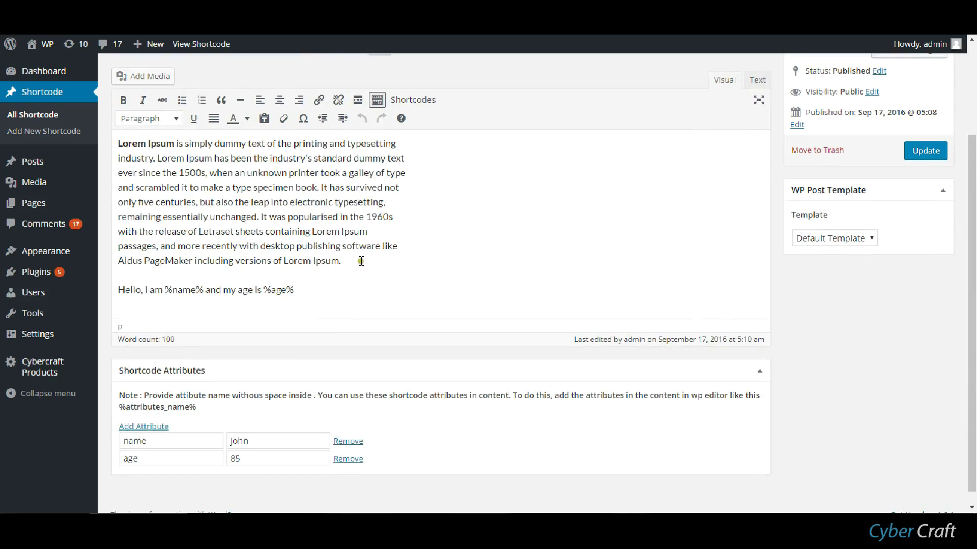
# Delete the Lorem Ipsum paragraph so the shortcode holds only the greeting, update it and recheck the post
pyautogui.moveTo(361, 261); pyautogui.dragTo(48, 157)
pyautogui.scroll(1, 2, 505)
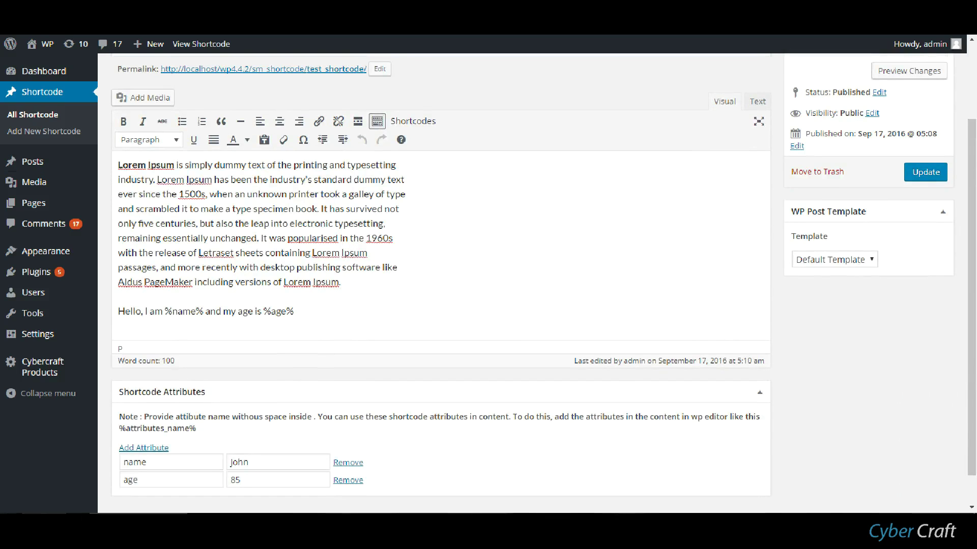
pyautogui.moveTo(378, 287); pyautogui.dragTo(97, 169)
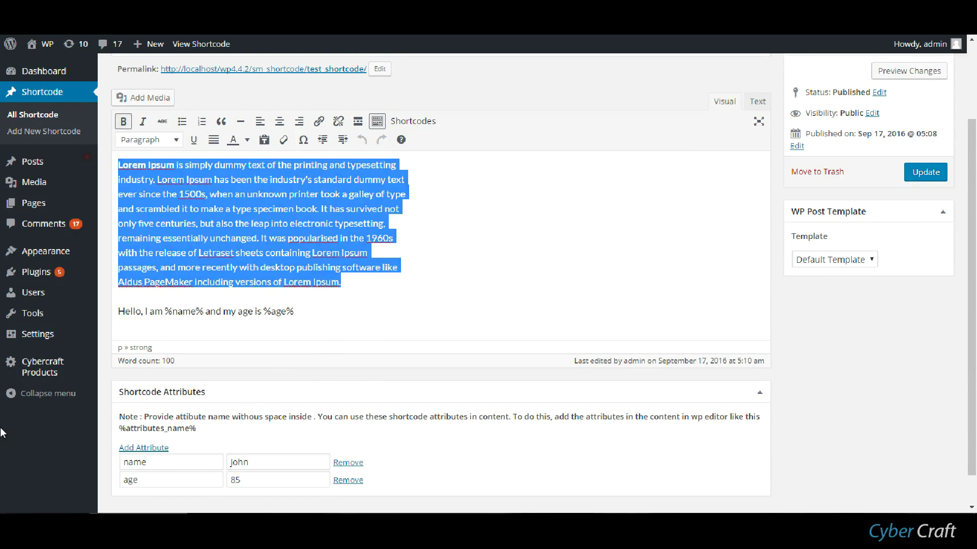
pyautogui.press('Delete')
pyautogui.press('Delete')
pyautogui.press('Delete')
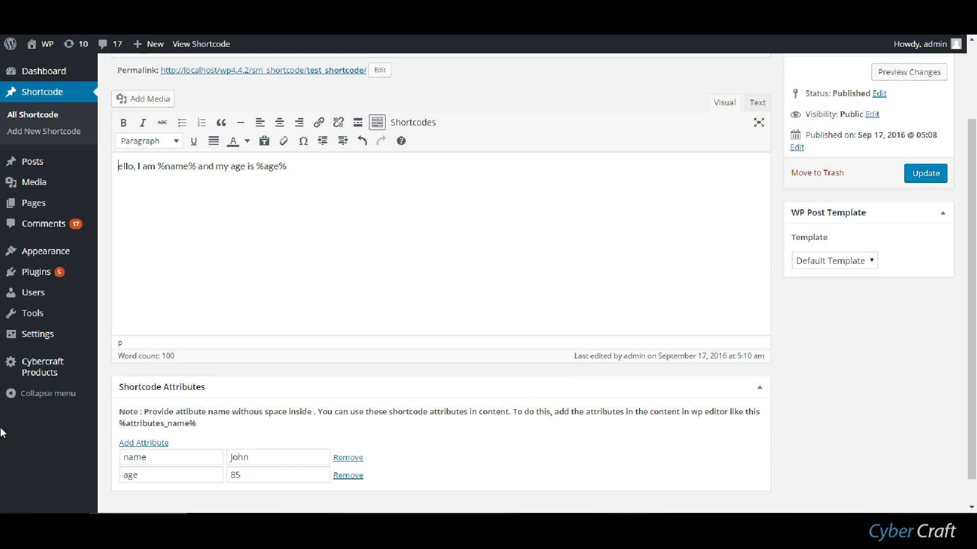
pyautogui.write('H')
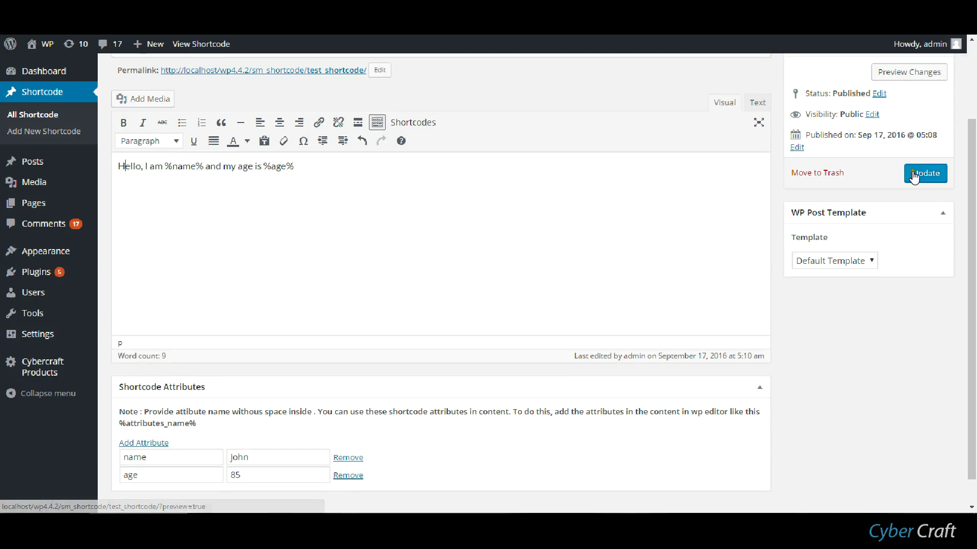
pyautogui.click(915, 173)
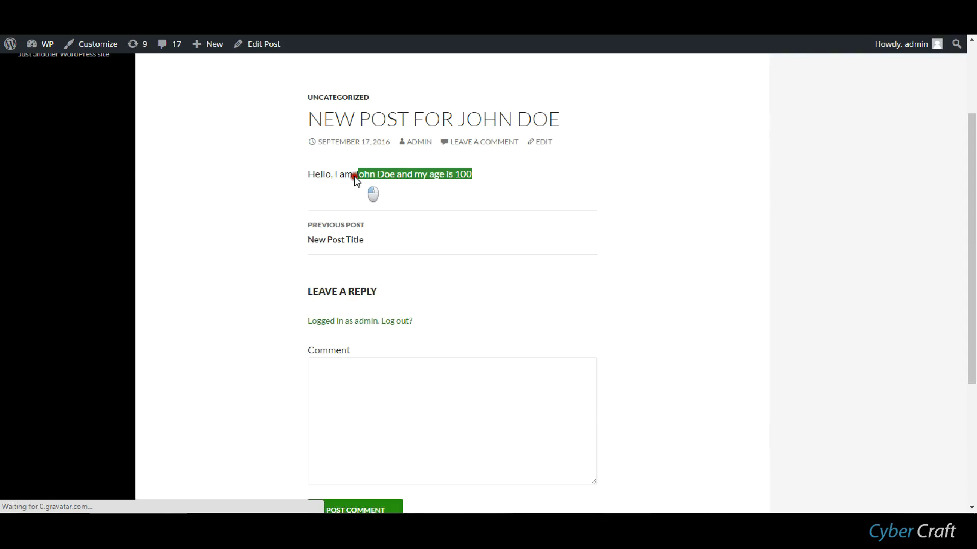
pyautogui.moveTo(354, 176); pyautogui.dragTo(307, 177)
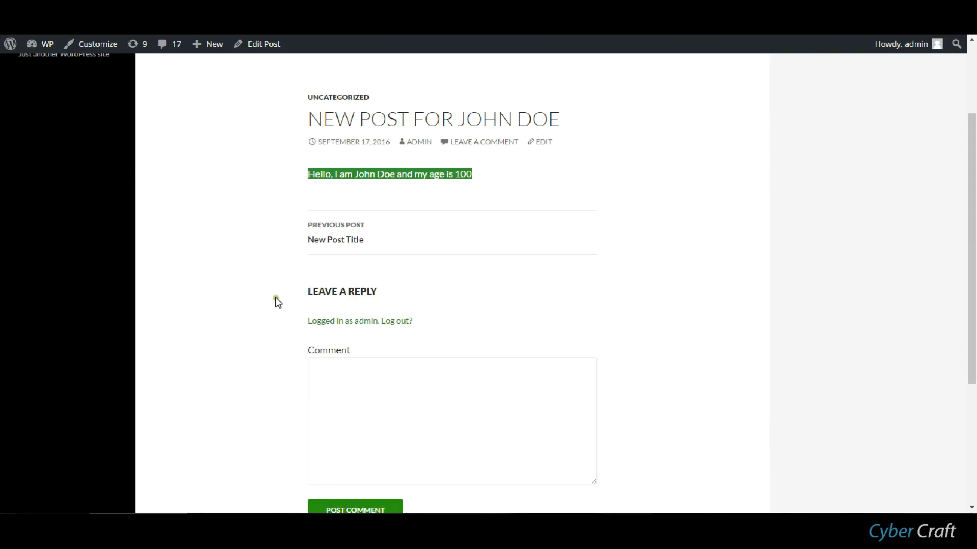
pyautogui.click(615, 194)
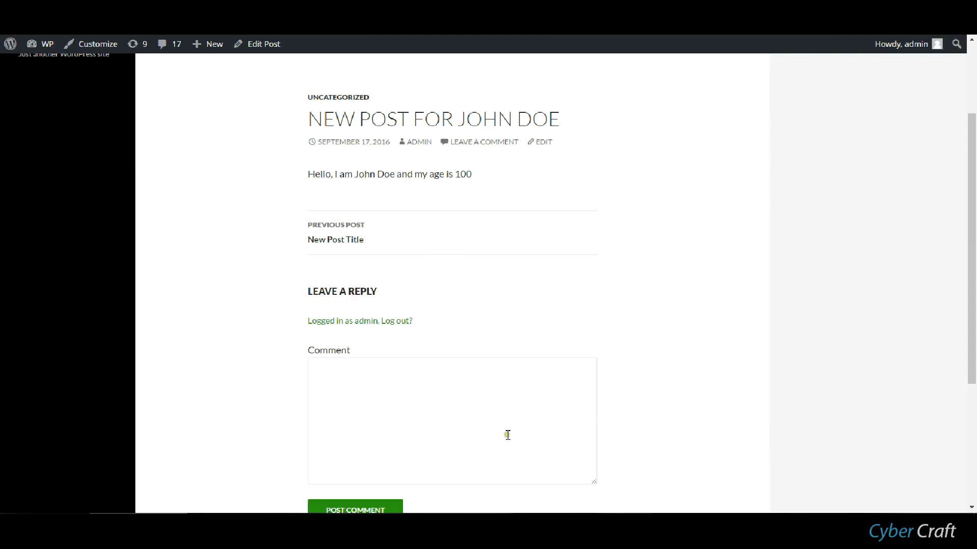